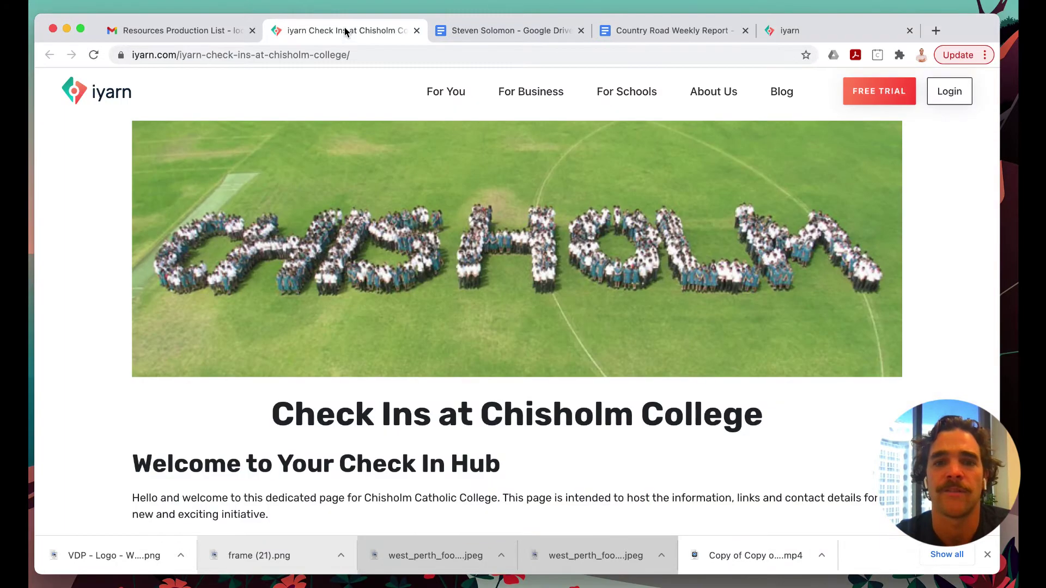
# Look through the Chisholm College check-in hub page, from the welcome section to the Quick Start Guide for Students.
pyautogui.scroll(-2, 439, 208)
pyautogui.scroll(2, 439, 207)
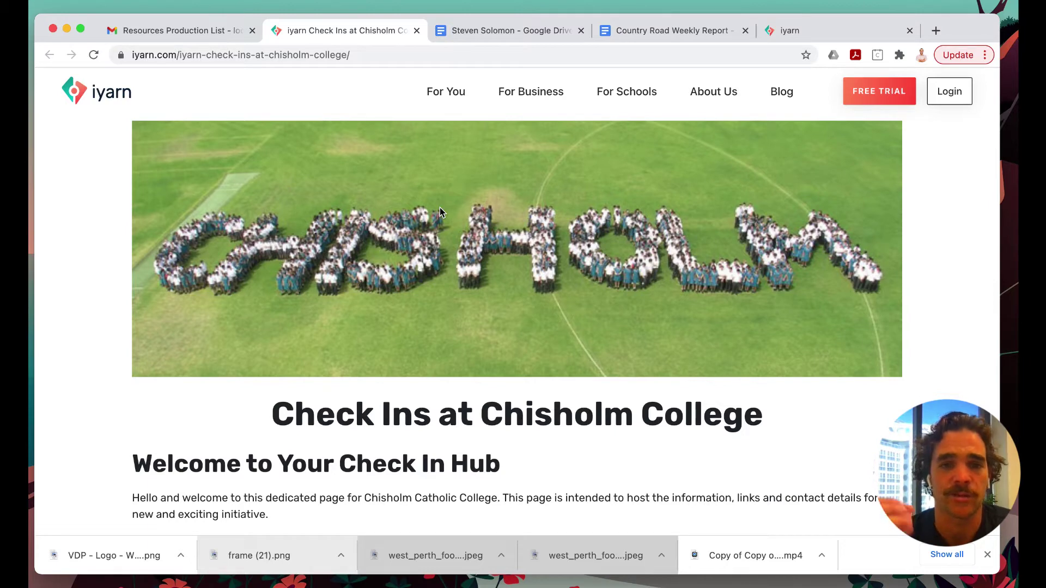
pyautogui.scroll(-5, 440, 209)
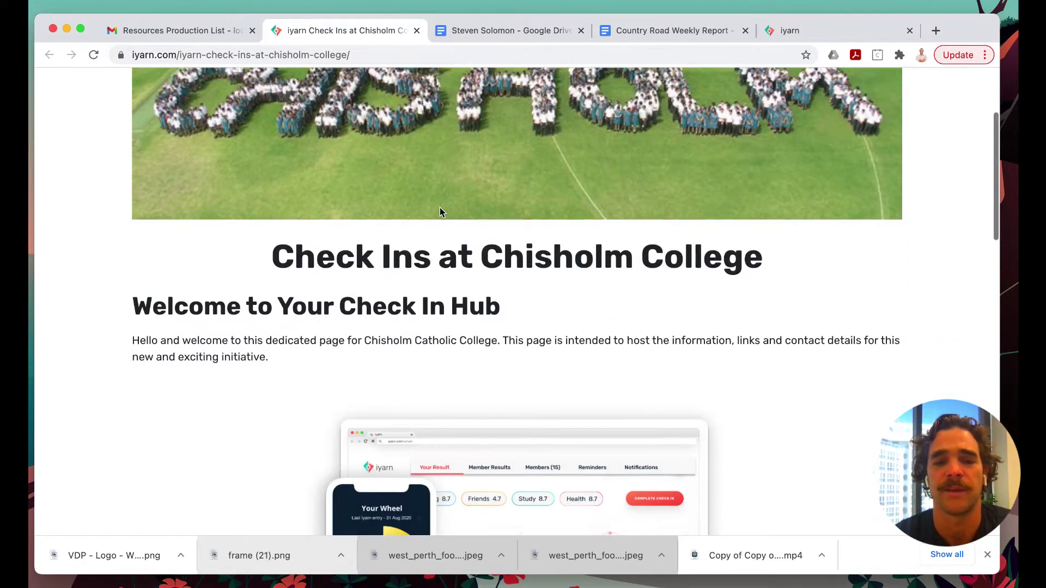
pyautogui.scroll(-1, 440, 212)
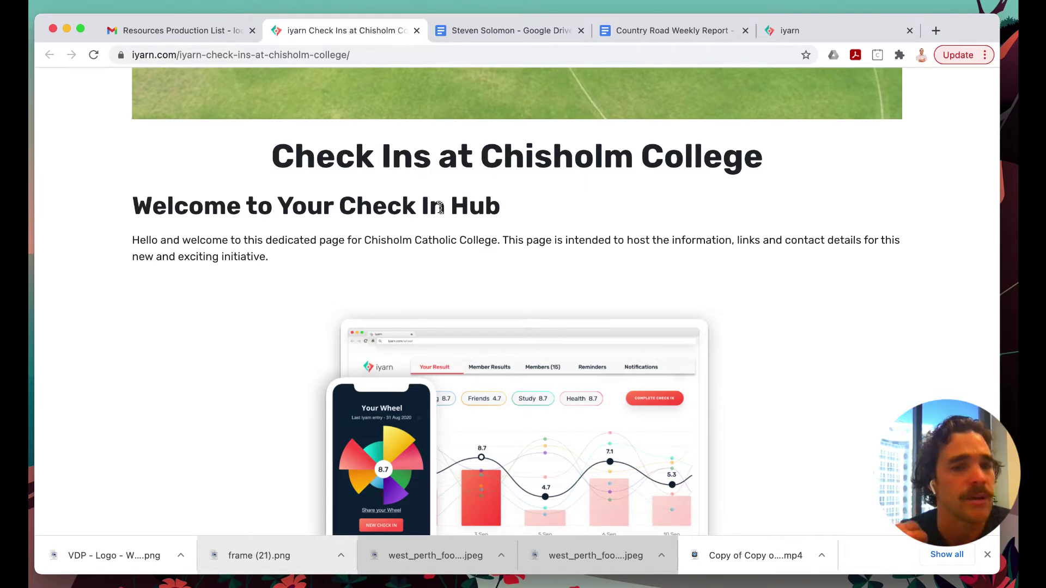
pyautogui.scroll(-8, 440, 208)
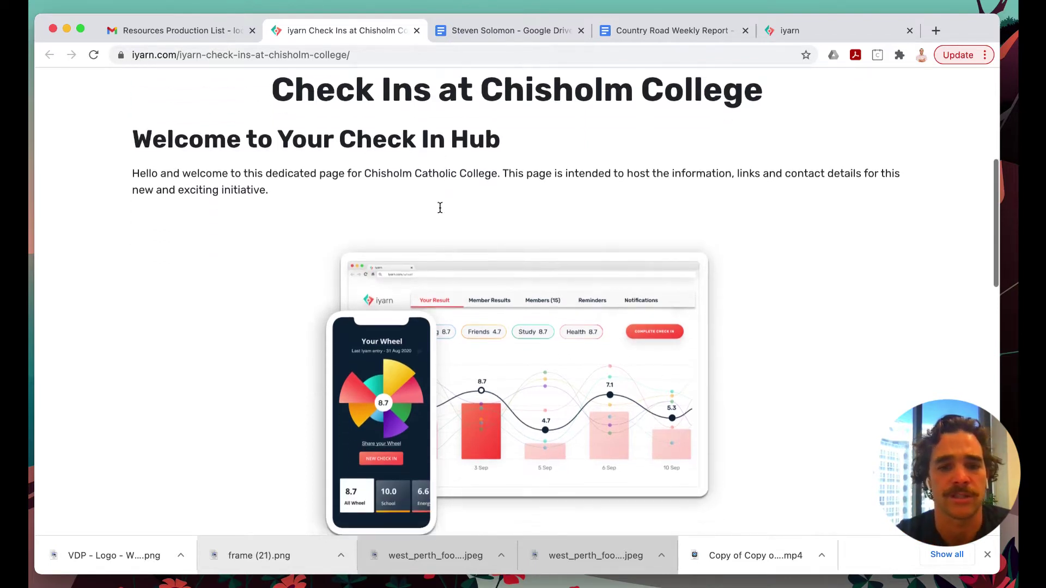
pyautogui.scroll(-9, 440, 212)
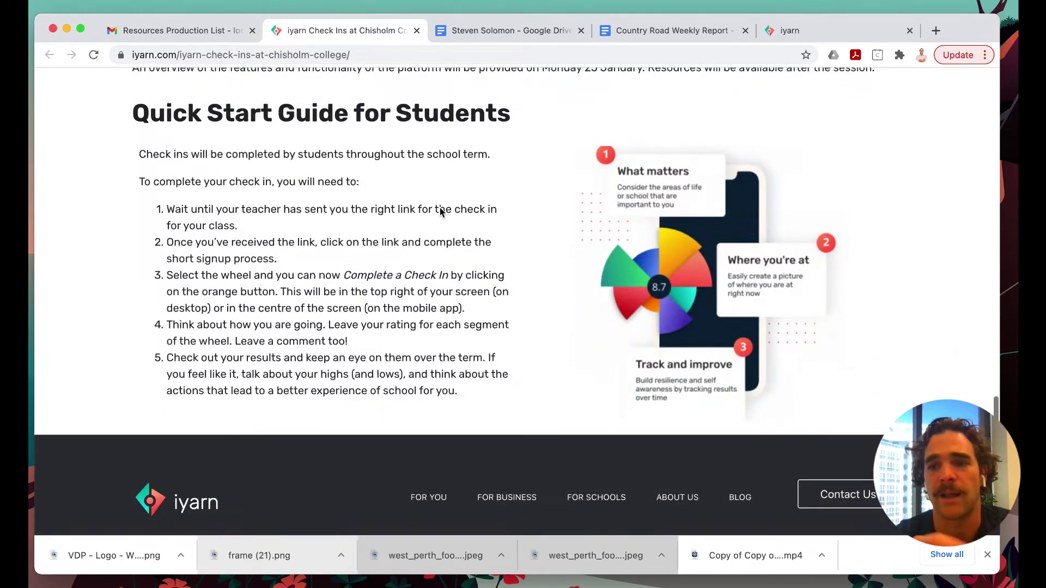
pyautogui.scroll(15, 440, 212)
pyautogui.scroll(10, 440, 207)
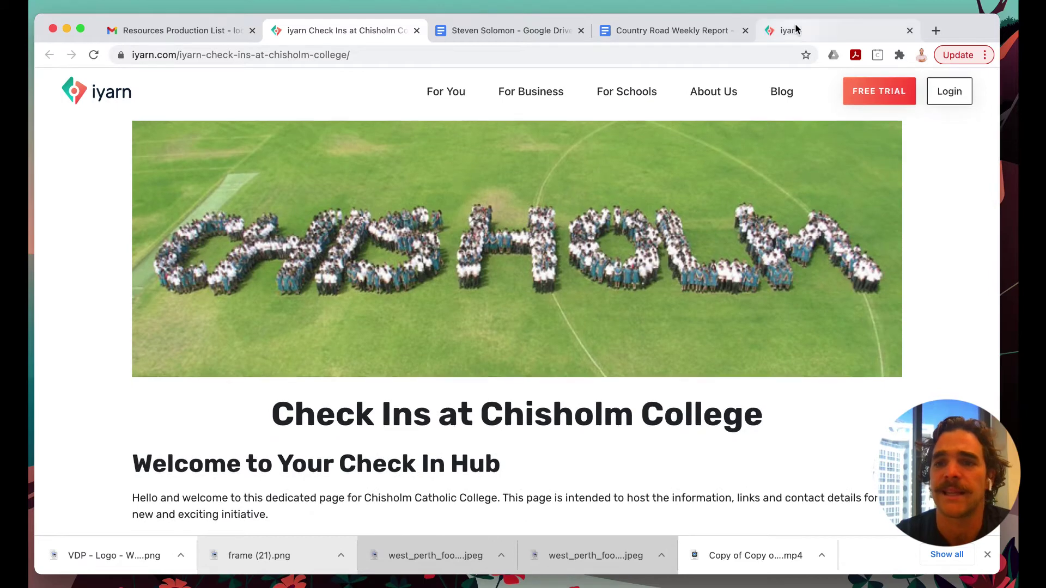
# Switch to the iyarn app, look at the sign-up form, and log in with the prefilled account.
pyautogui.click(795, 29)
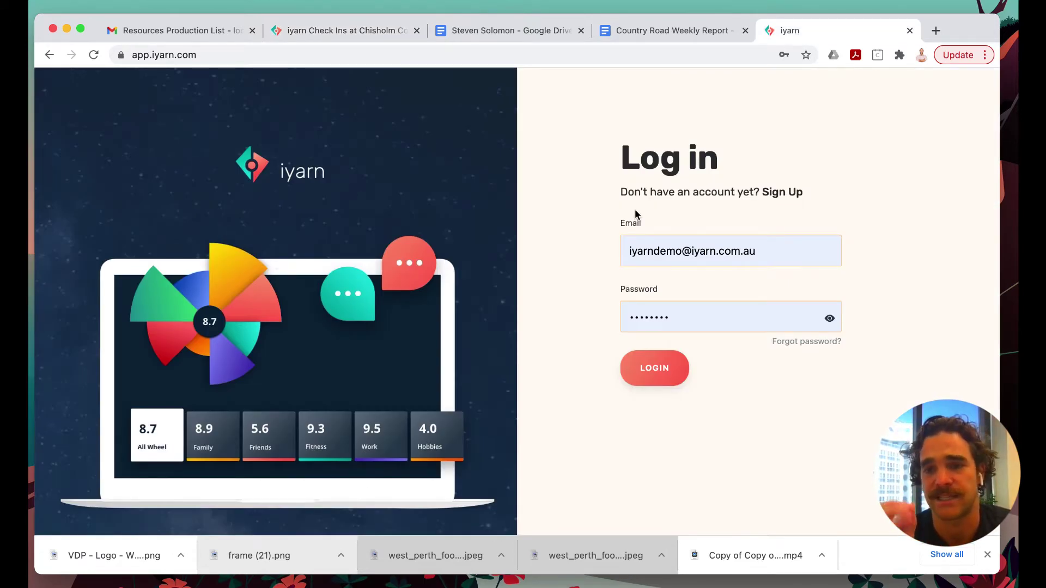
pyautogui.click(771, 193)
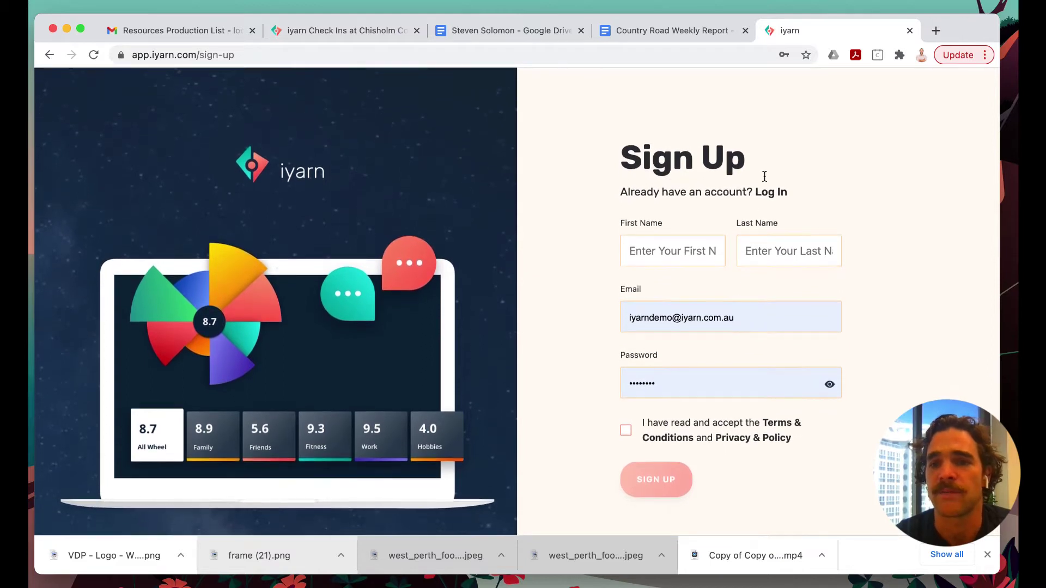
pyautogui.click(772, 193)
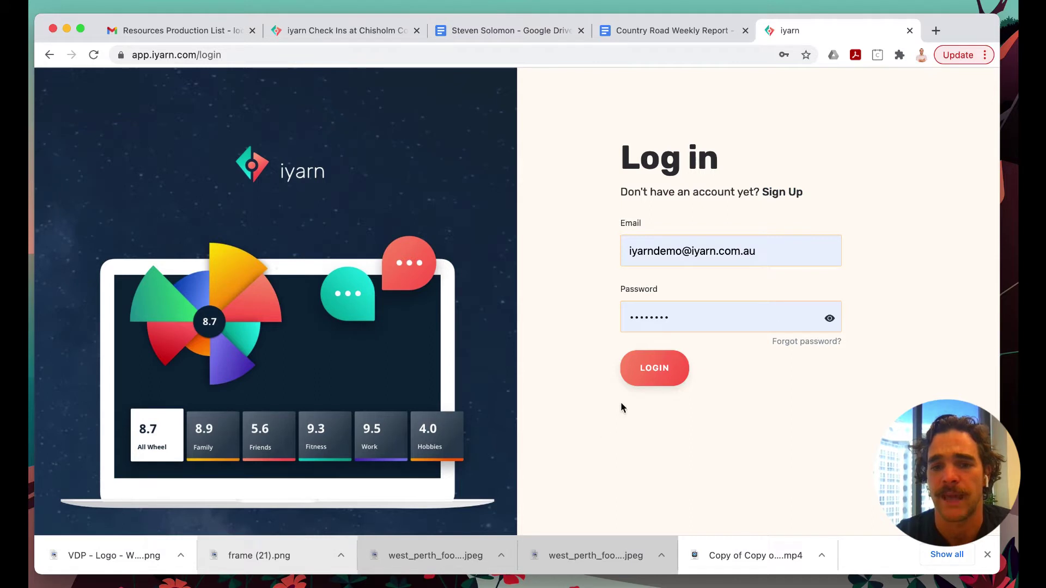
pyautogui.click(650, 379)
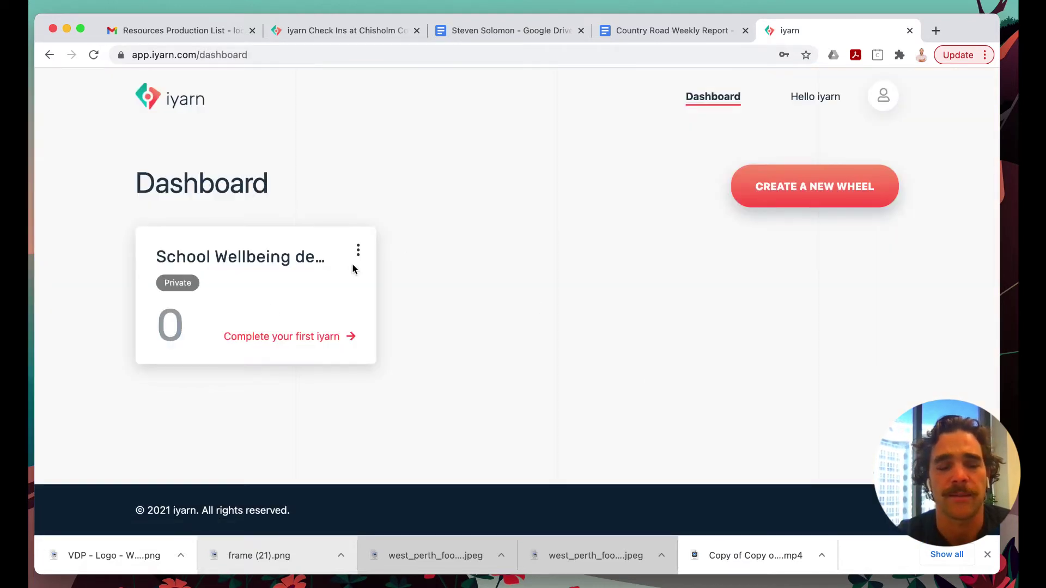
# Open the School Wellbeing demo wheel from the dashboard and look over its personal results.
pyautogui.click(300, 310)
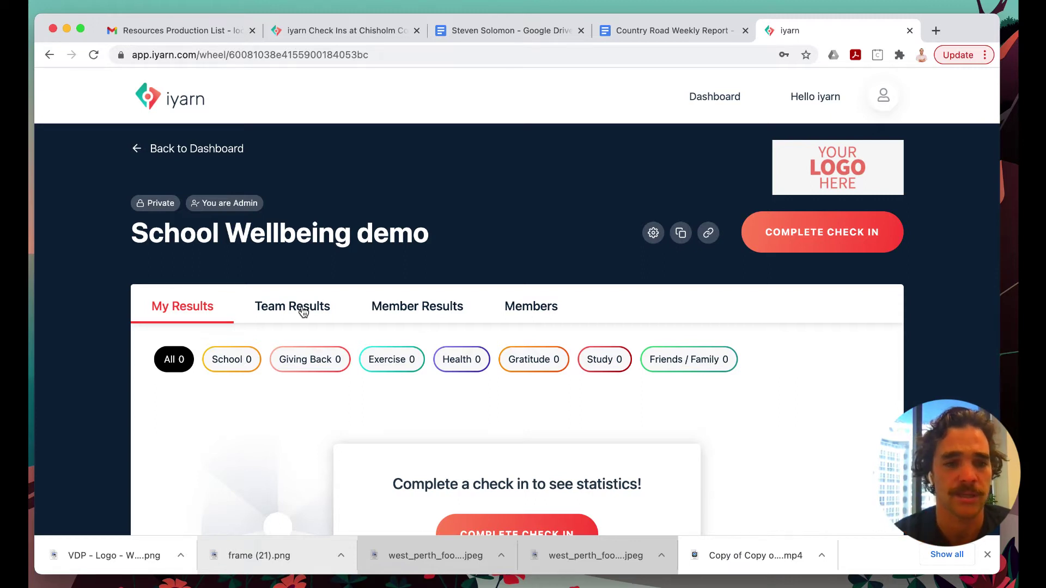
pyautogui.scroll(-3, 303, 311)
pyautogui.scroll(2, 304, 311)
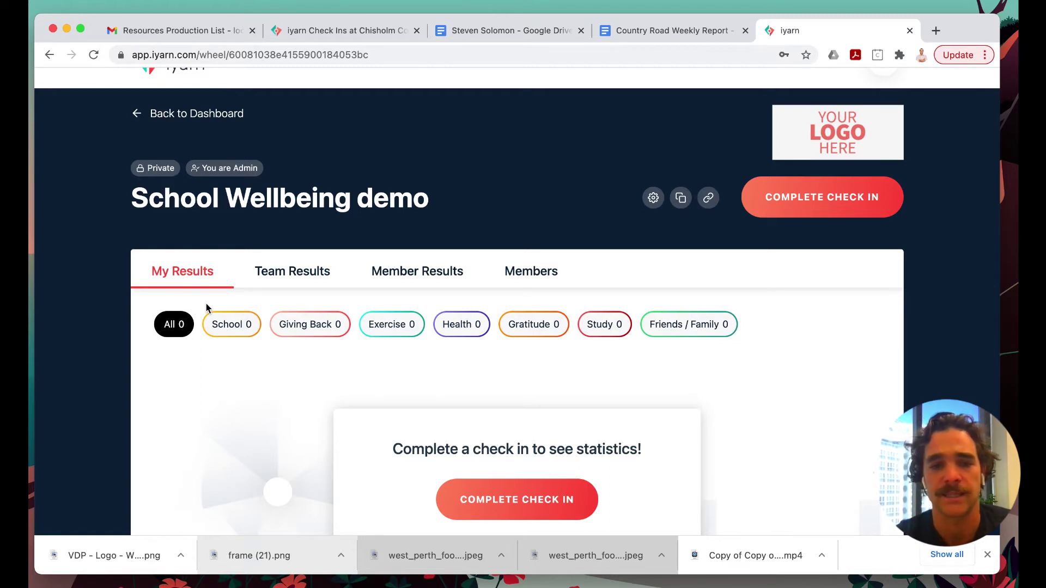
pyautogui.scroll(-2, 518, 365)
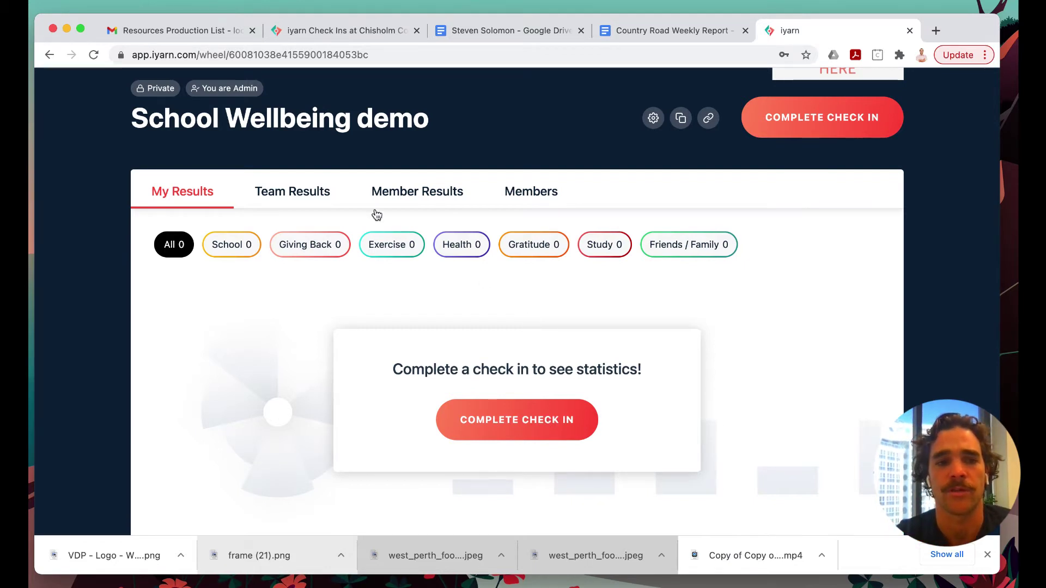
# Show the team results and examine the team wheel and its trend chart back to 26/10/20.
pyautogui.click(303, 197)
pyautogui.scroll(-3, 621, 306)
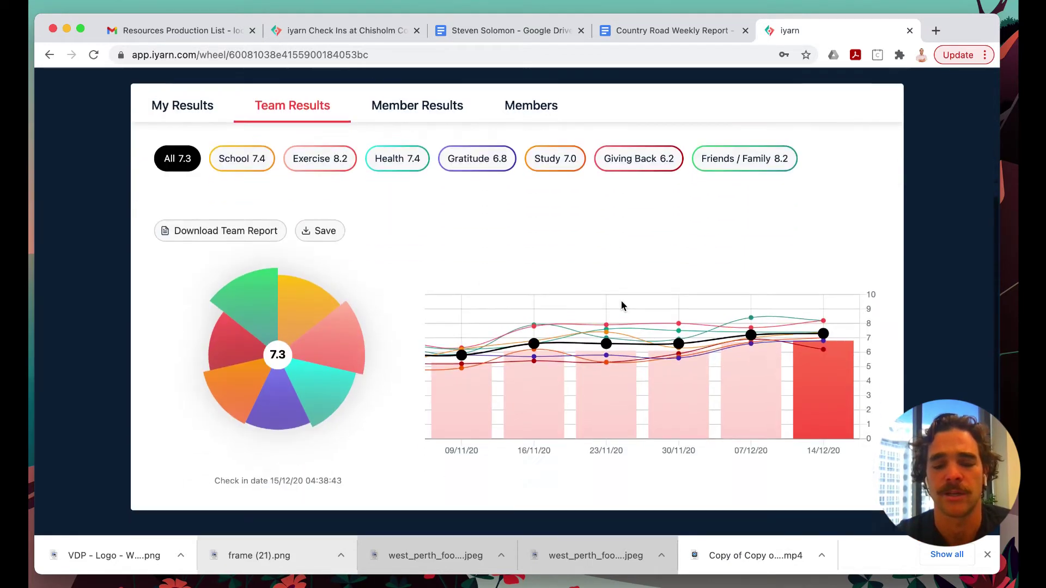
pyautogui.hscroll(-3, 623, 306)
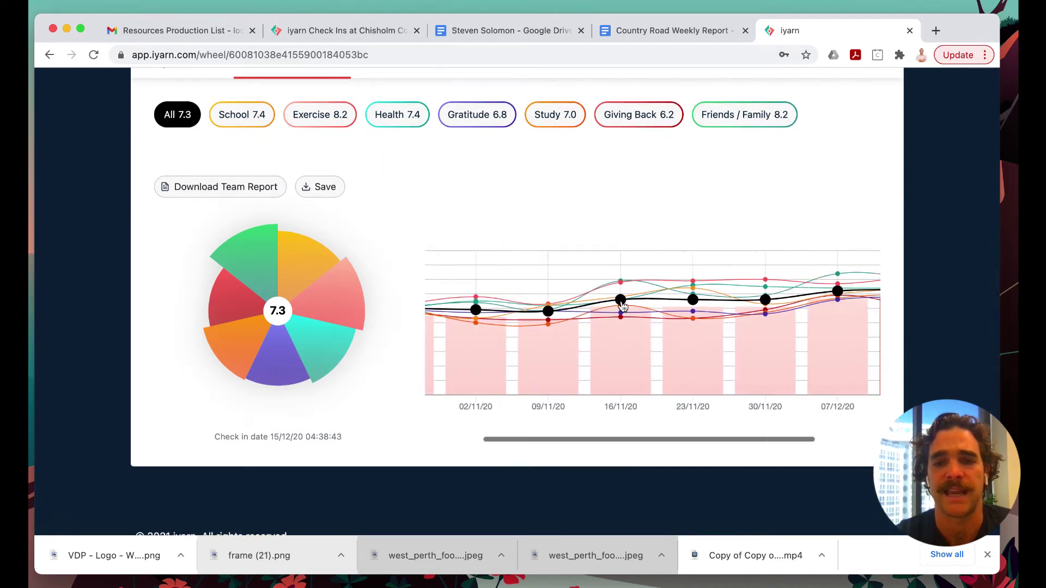
pyautogui.scroll(2, 378, 299)
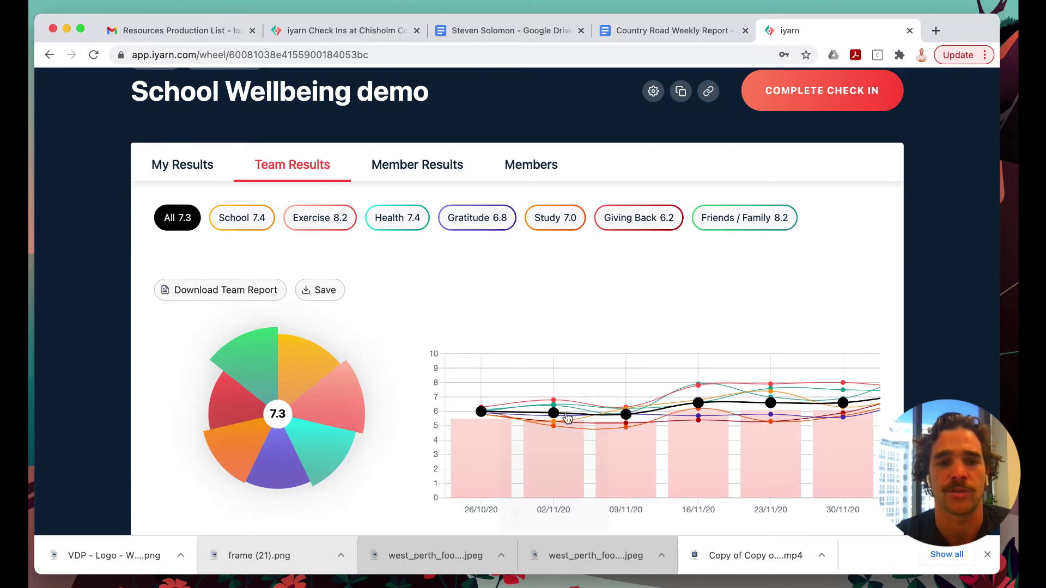
pyautogui.scroll(2, 708, 403)
pyautogui.scroll(1, 710, 401)
pyautogui.scroll(-2, 708, 395)
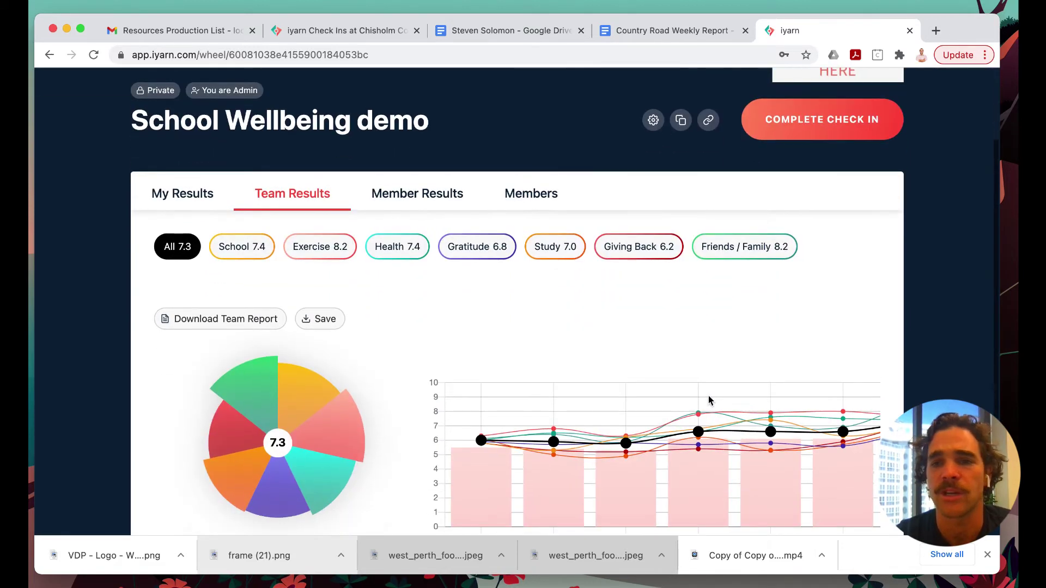
# Show the individual member results and select the member with the 4.8 rating from the member list.
pyautogui.click(444, 198)
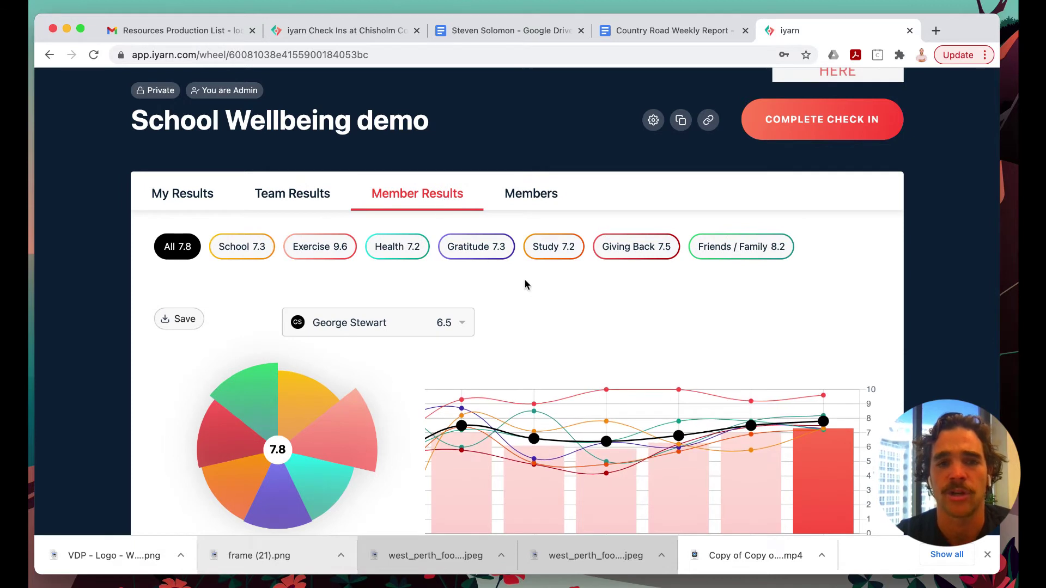
pyautogui.scroll(-5, 441, 231)
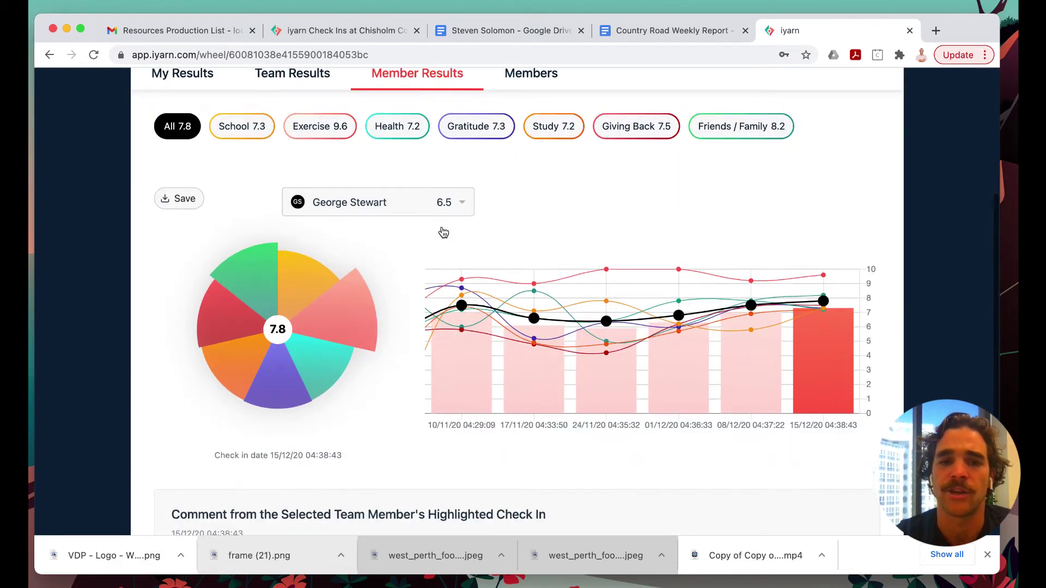
pyautogui.click(423, 199)
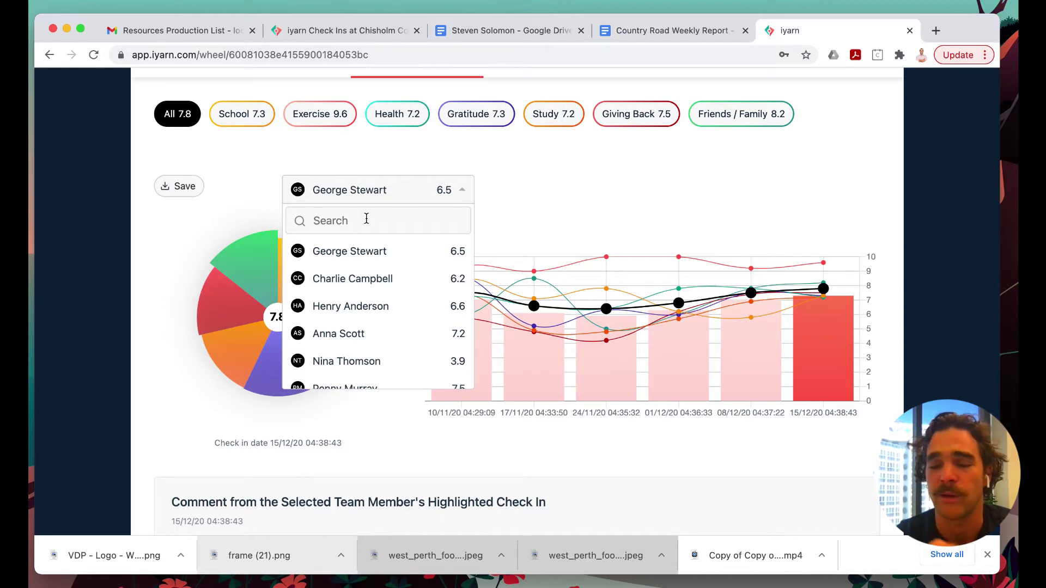
pyautogui.scroll(-2, 385, 270)
pyautogui.scroll(2, 385, 270)
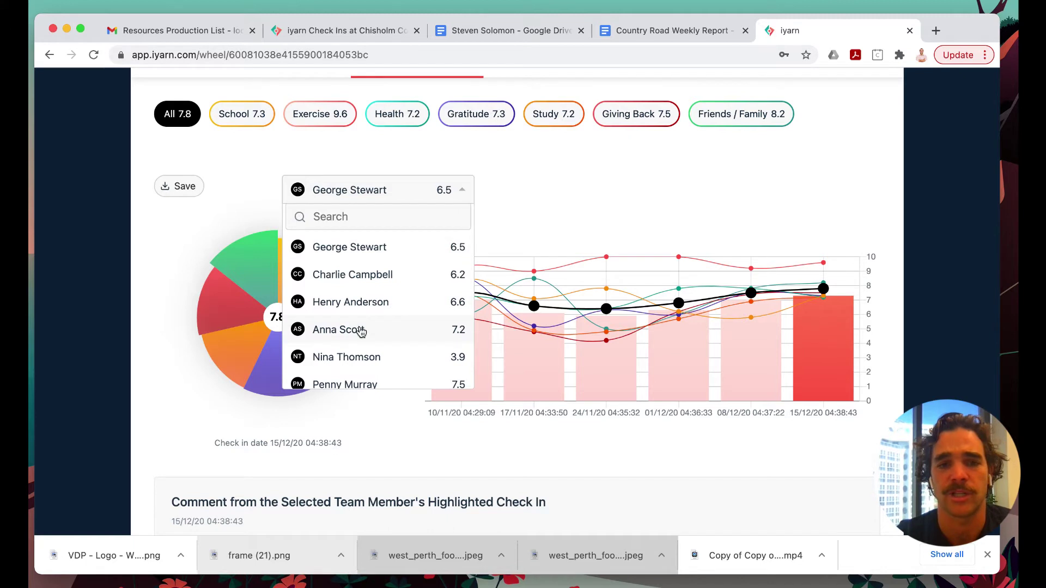
pyautogui.scroll(-3, 385, 287)
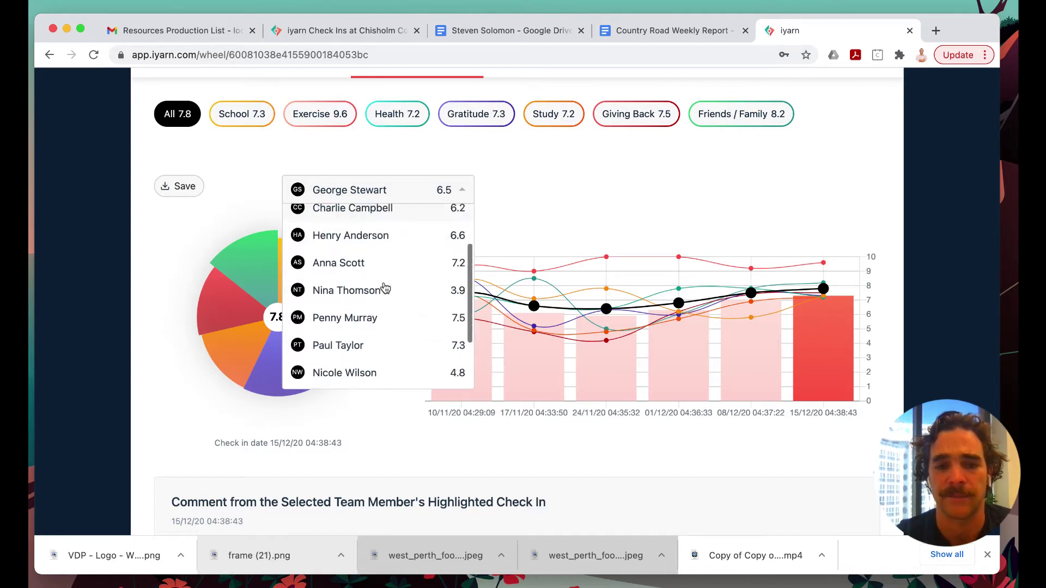
pyautogui.scroll(3, 385, 287)
pyautogui.scroll(-3, 385, 287)
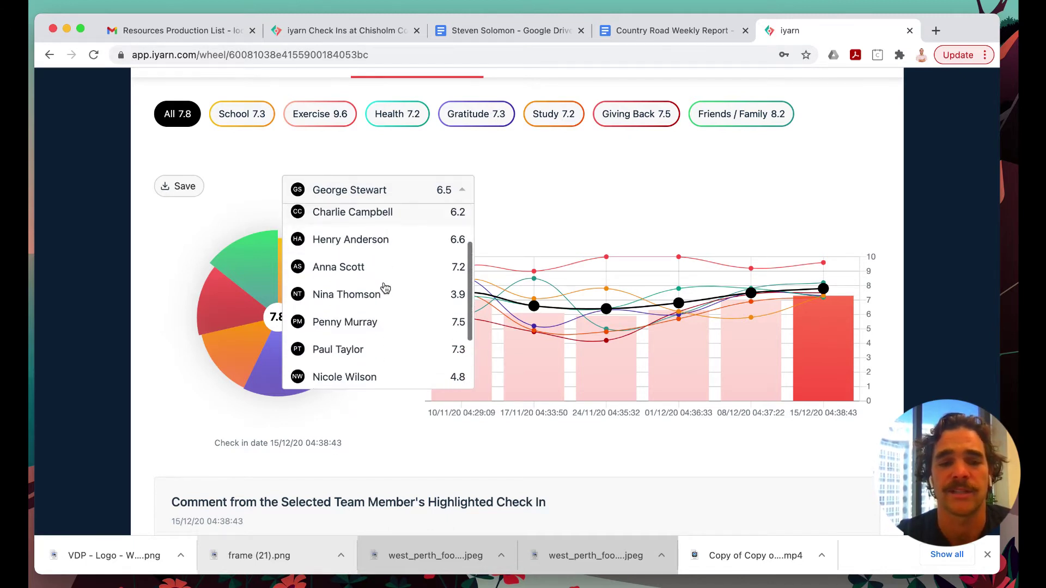
pyautogui.scroll(-1, 385, 287)
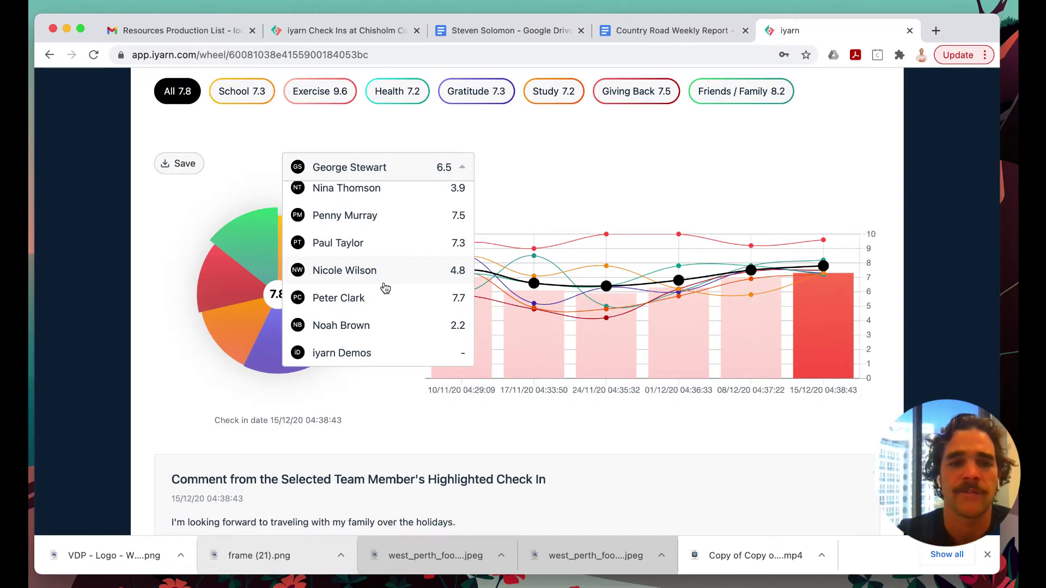
pyautogui.click(400, 274)
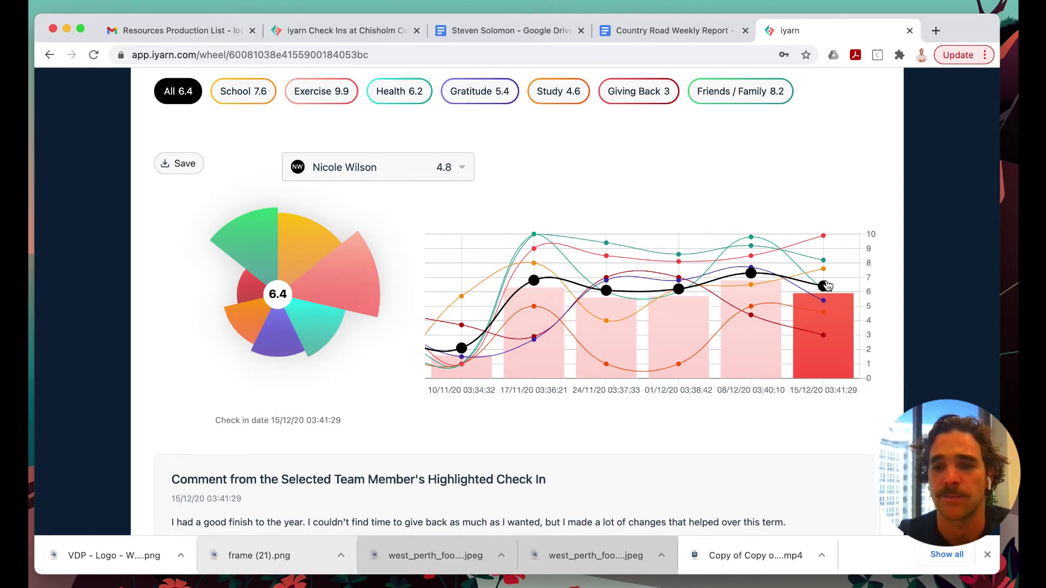
# Examine the 15/12/20 scores of the selected member, then highlight the 10/11/20 check-in and read its comment.
pyautogui.moveTo(823, 287)
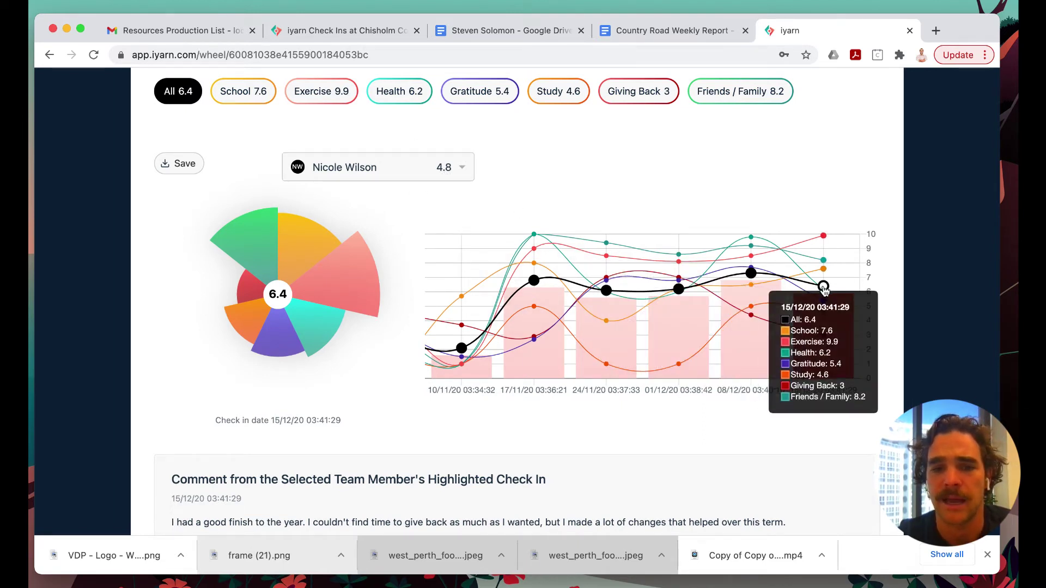
pyautogui.click(462, 352)
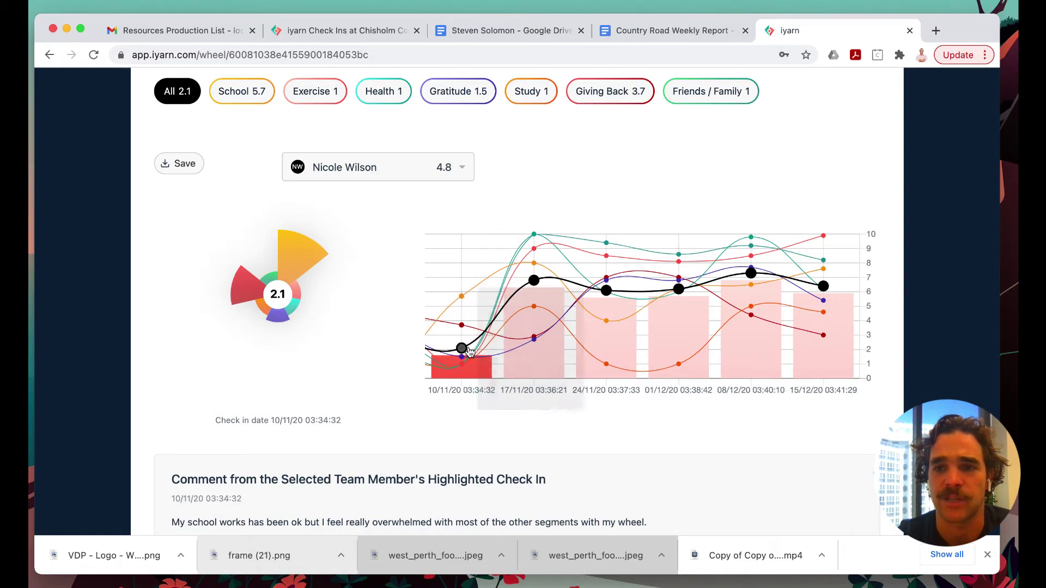
pyautogui.hscroll(-5, 631, 279)
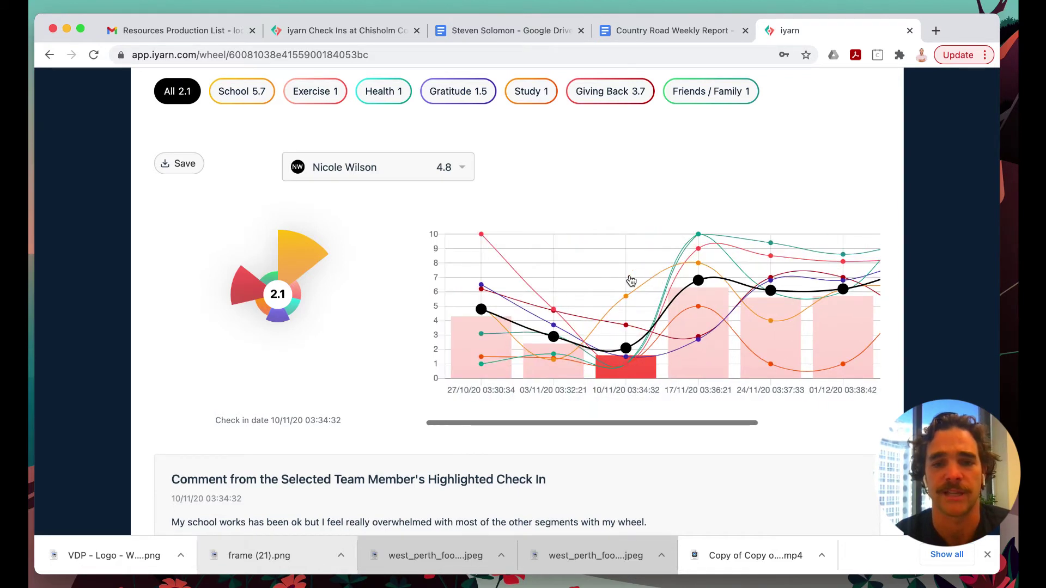
pyautogui.hscroll(5, 631, 279)
pyautogui.hscroll(-5, 630, 280)
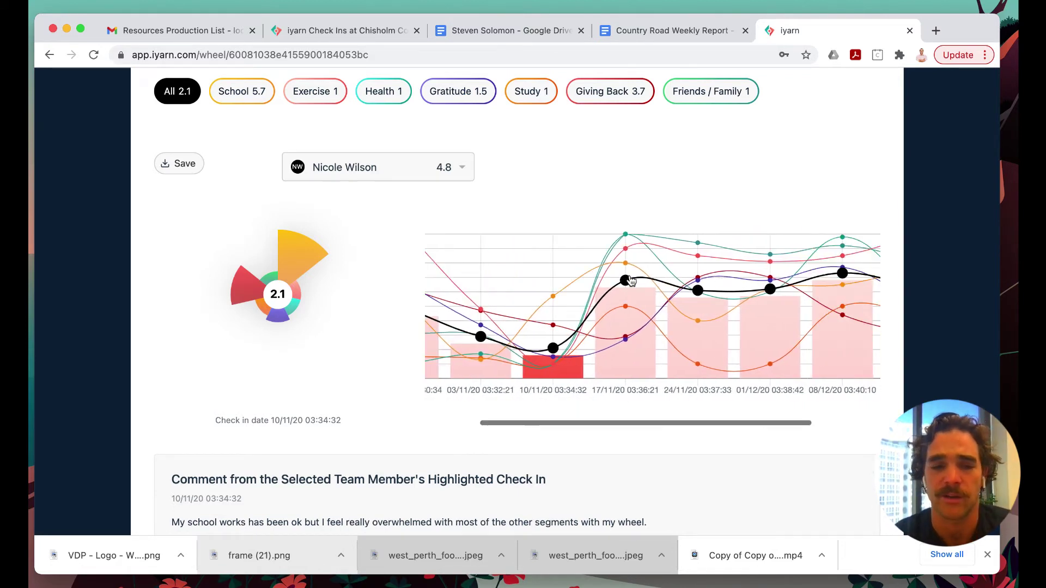
pyautogui.scroll(-5, 342, 423)
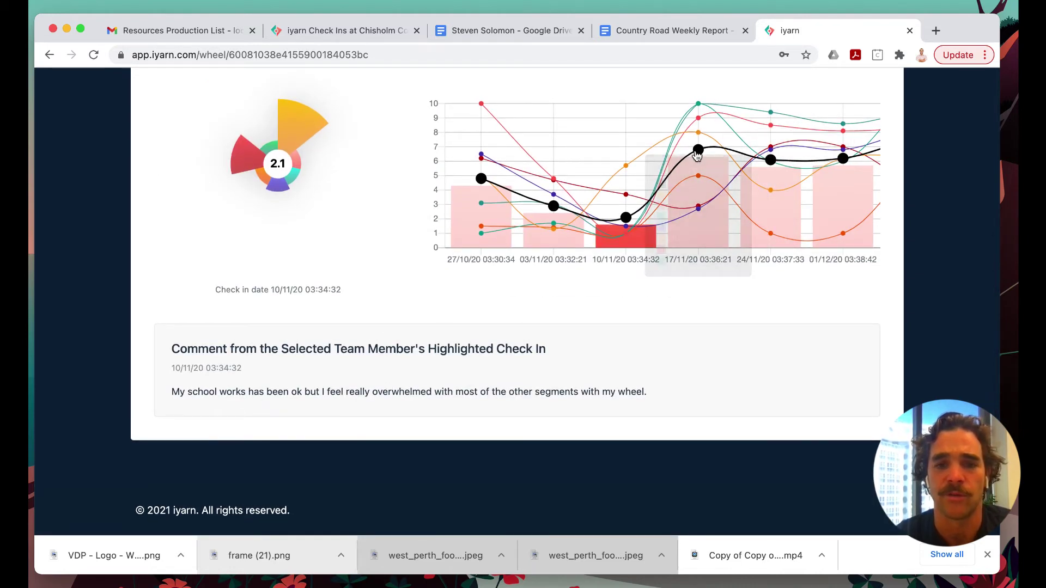
# Highlight the selected member's 17/11/20 check-in to view its wheel and comment.
pyautogui.click(745, 155)
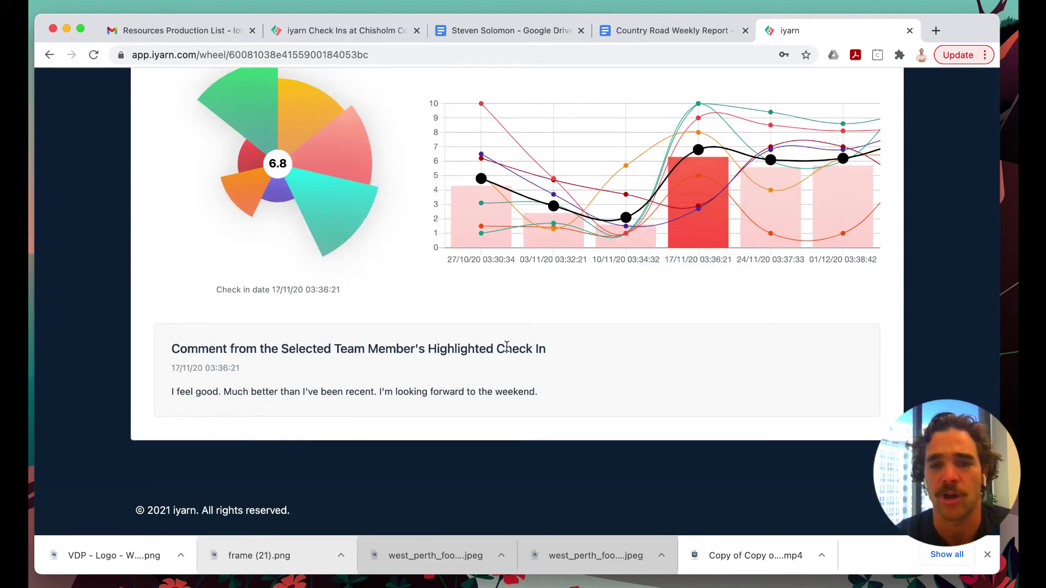
pyautogui.moveTo(744, 215)
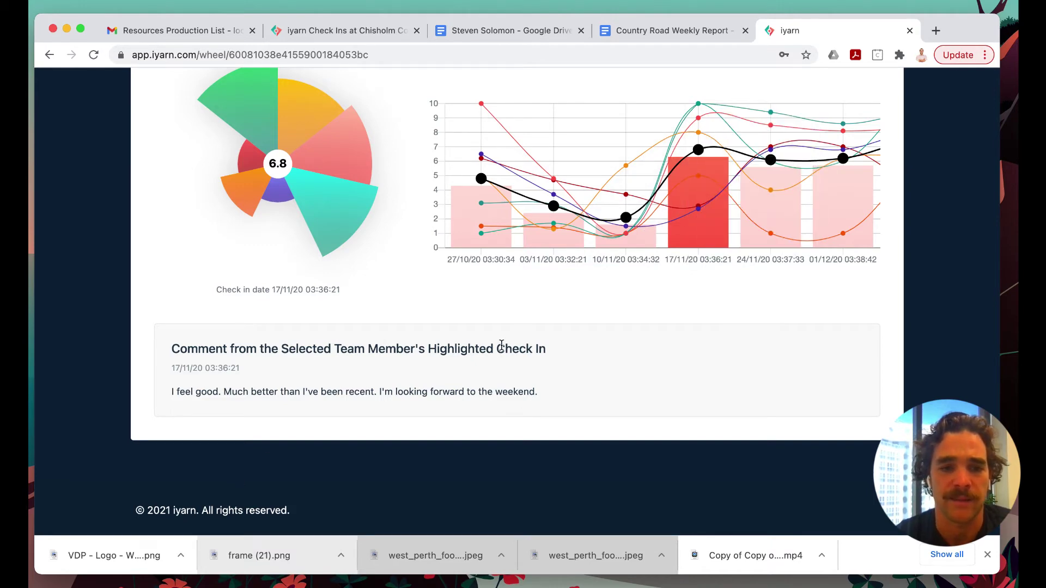
pyautogui.hscroll(3, 540, 180)
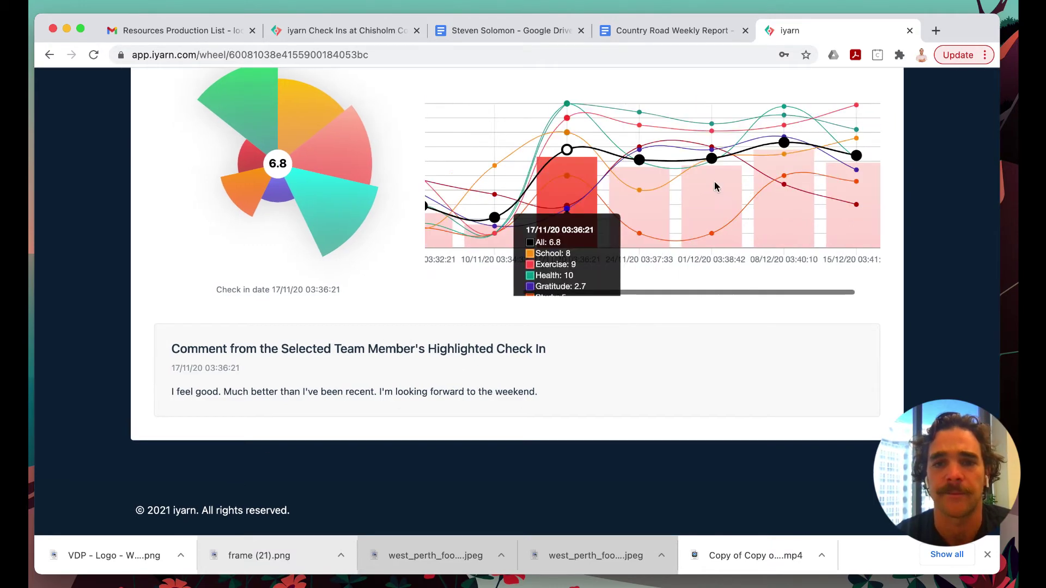
# Show the wheel's member list and look over the admin and member roles.
pyautogui.scroll(2, 534, 173)
pyautogui.scroll(5, 533, 173)
pyautogui.scroll(-2, 532, 170)
pyautogui.click(532, 171)
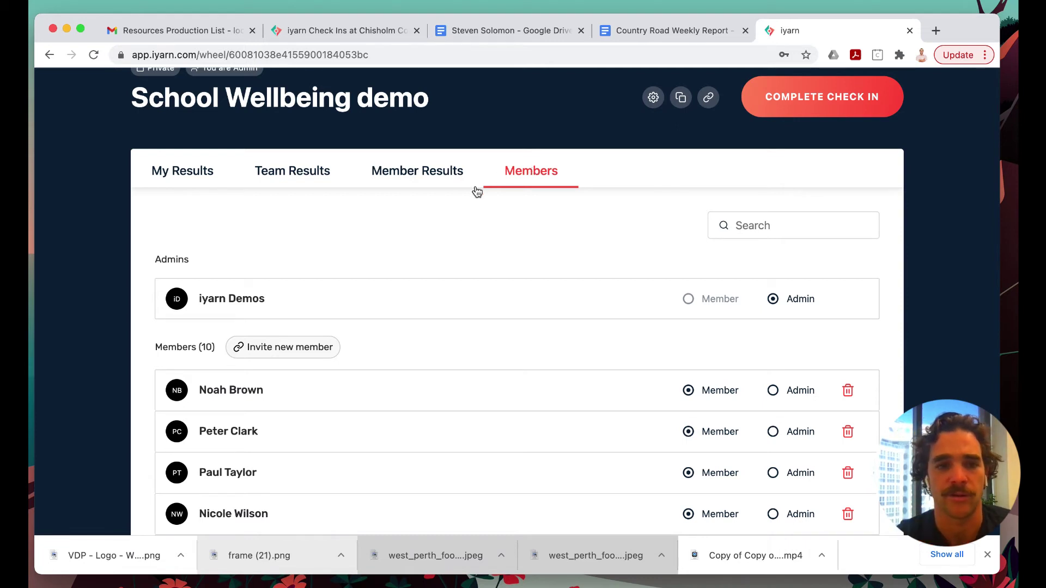
pyautogui.scroll(-2, 452, 280)
pyautogui.scroll(2, 453, 283)
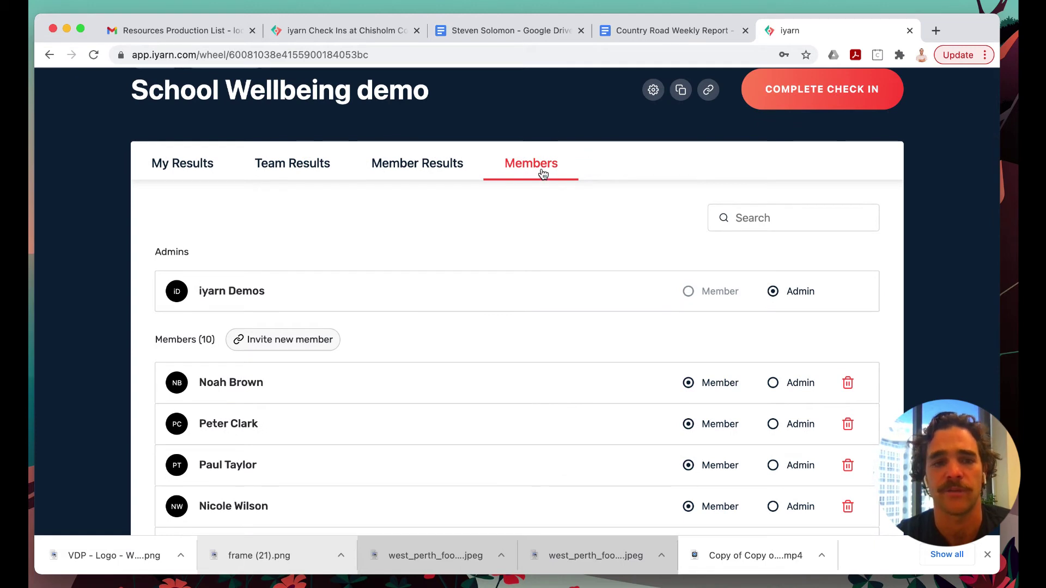
# Assign admin rights to the first person in the wheel's Members list and confirm the role change.
pyautogui.scroll(-4, 590, 240)
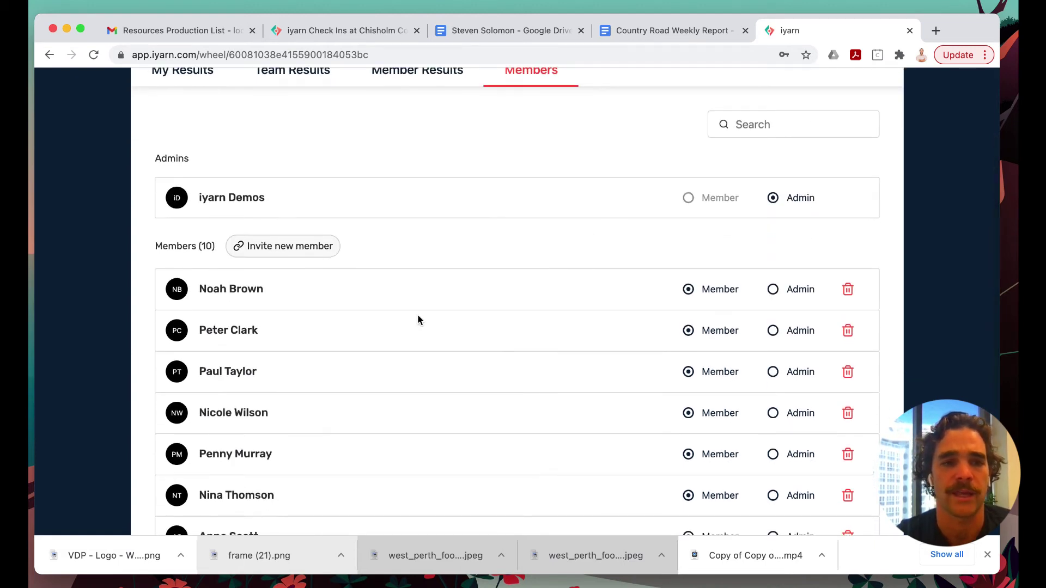
pyautogui.scroll(-1, 418, 320)
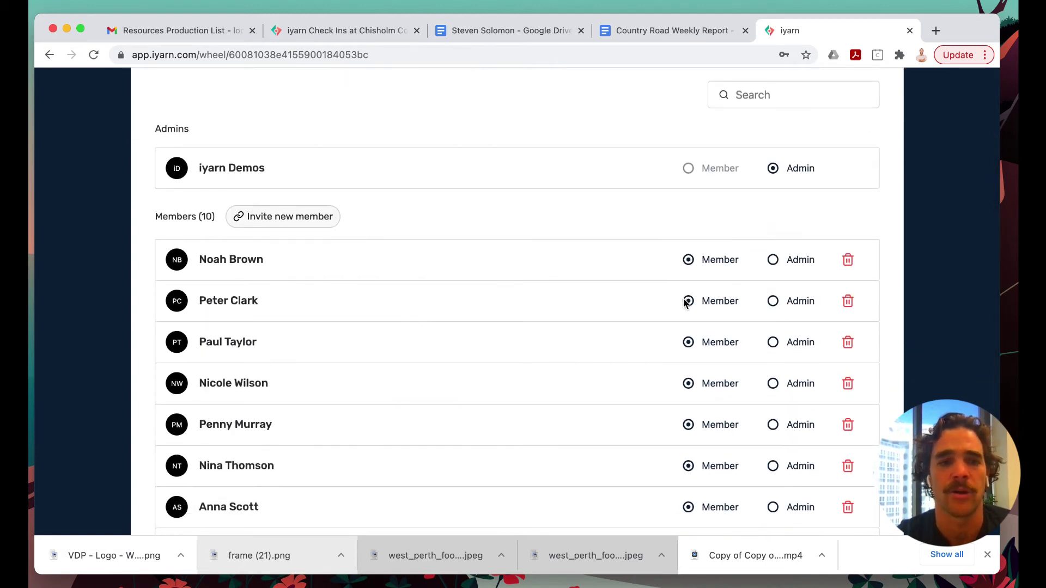
pyautogui.scroll(2, 581, 306)
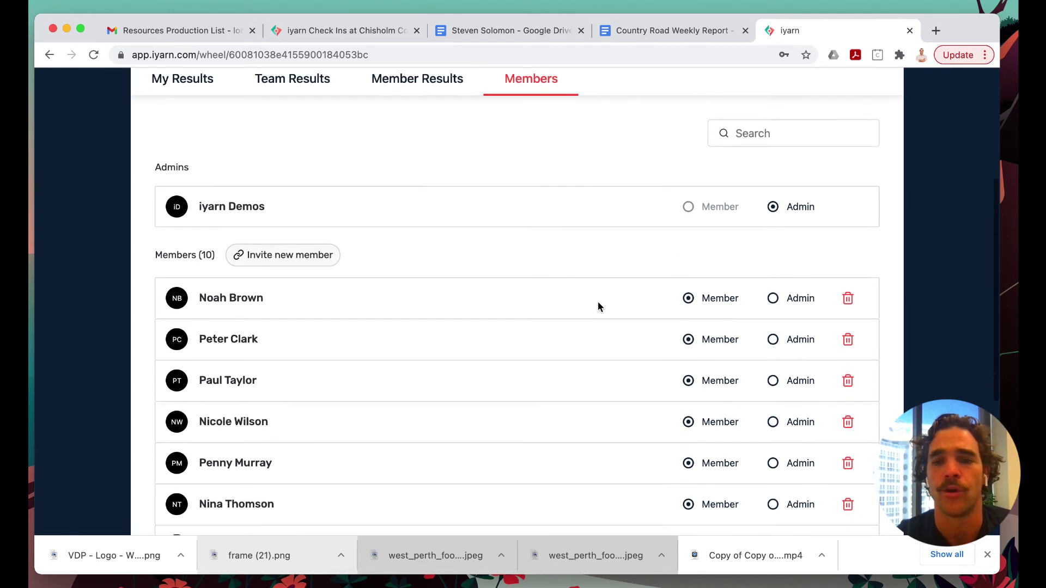
pyautogui.click(774, 298)
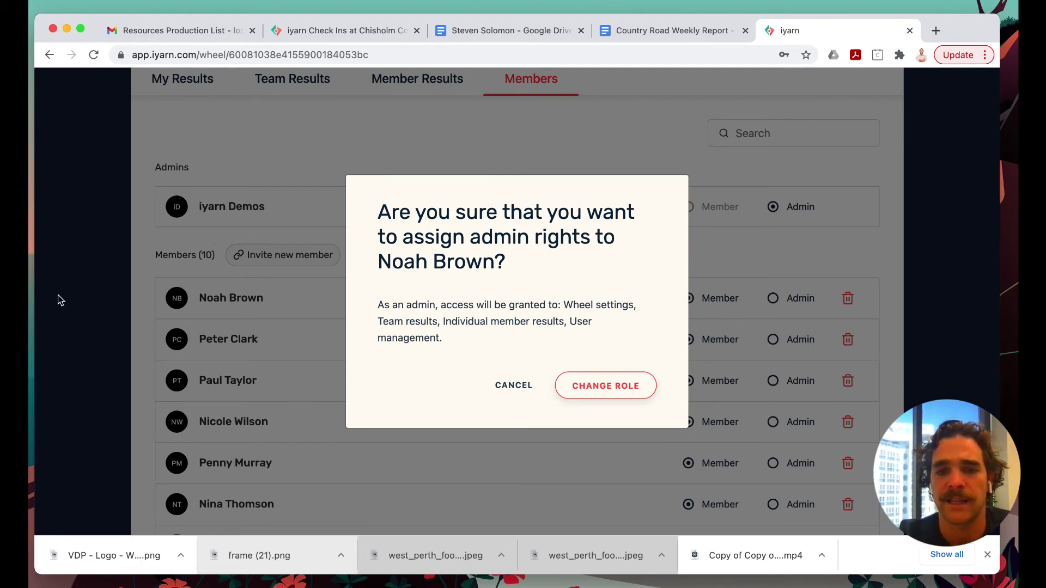
pyautogui.click(612, 388)
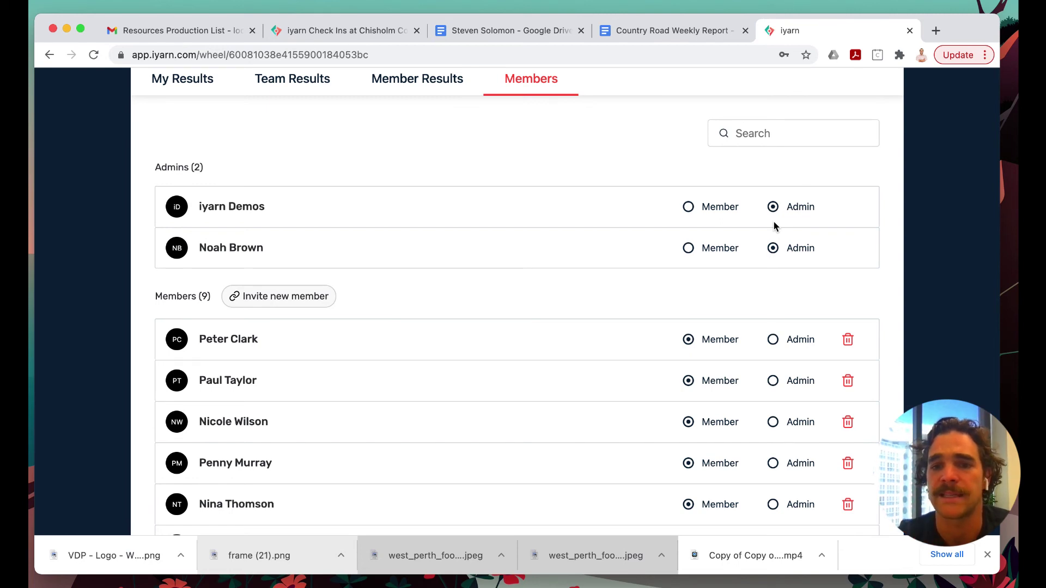
# Change the second person in the Admins list back to the Member role and confirm the change.
pyautogui.click(688, 249)
pyautogui.click(605, 368)
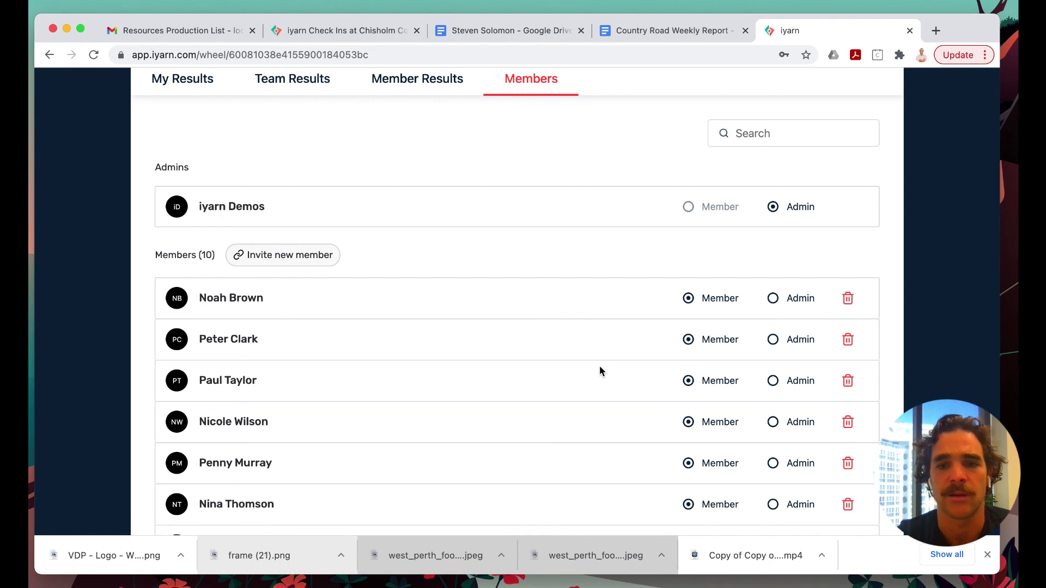
# Return to the wheel's individual member results and look over the category scores, wheel and check-in history chart.
pyautogui.scroll(-3, 589, 365)
pyautogui.scroll(5, 581, 364)
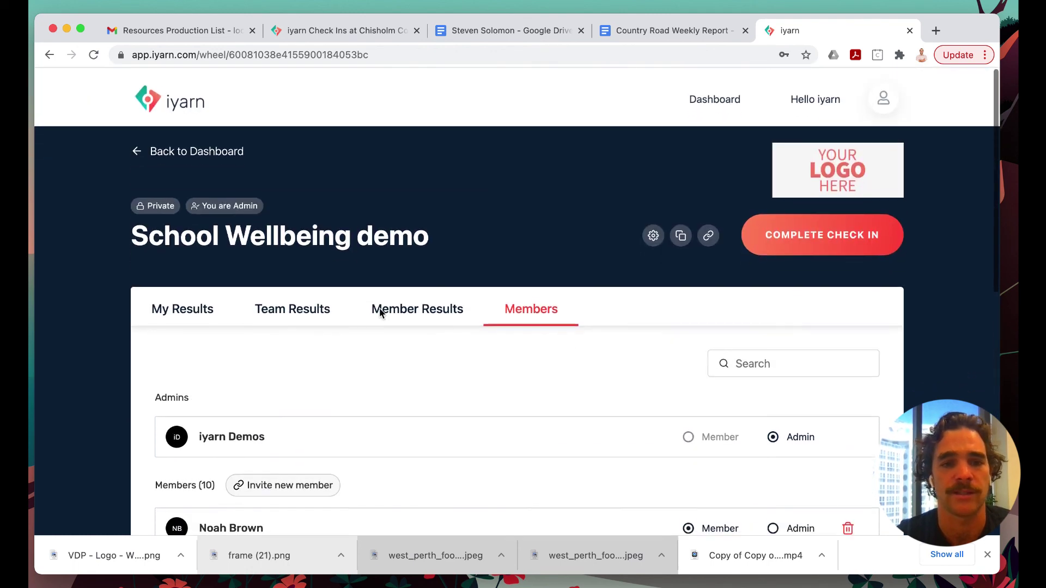
pyautogui.click(427, 306)
pyautogui.scroll(-3, 427, 306)
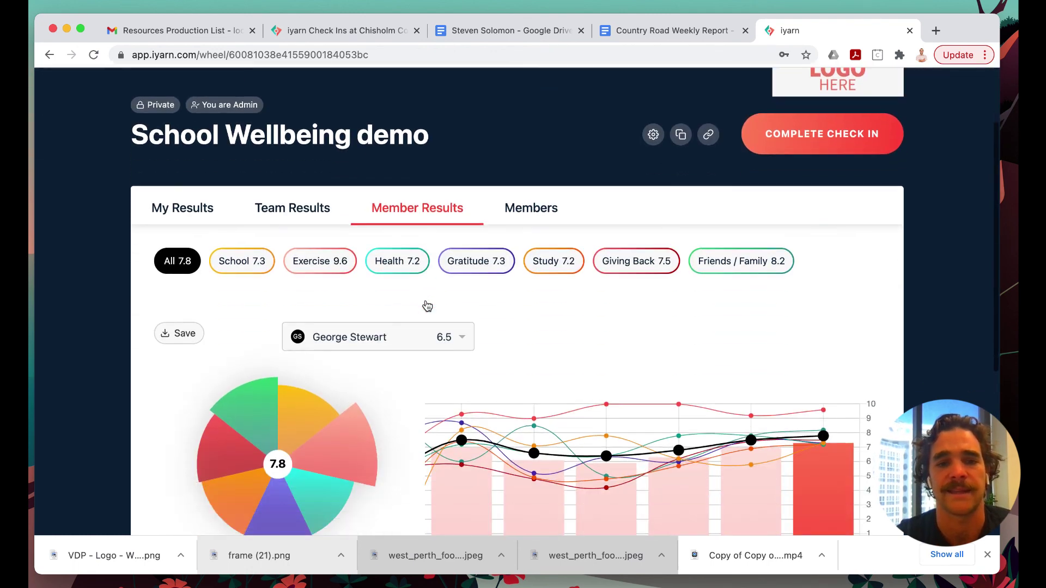
pyautogui.moveTo(432, 383)
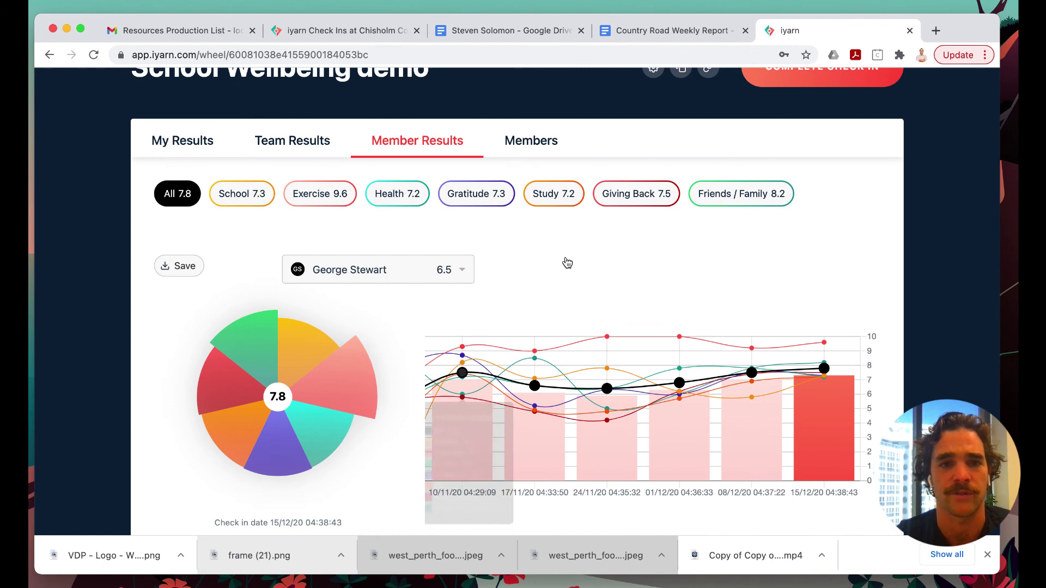
pyautogui.scroll(3, 565, 261)
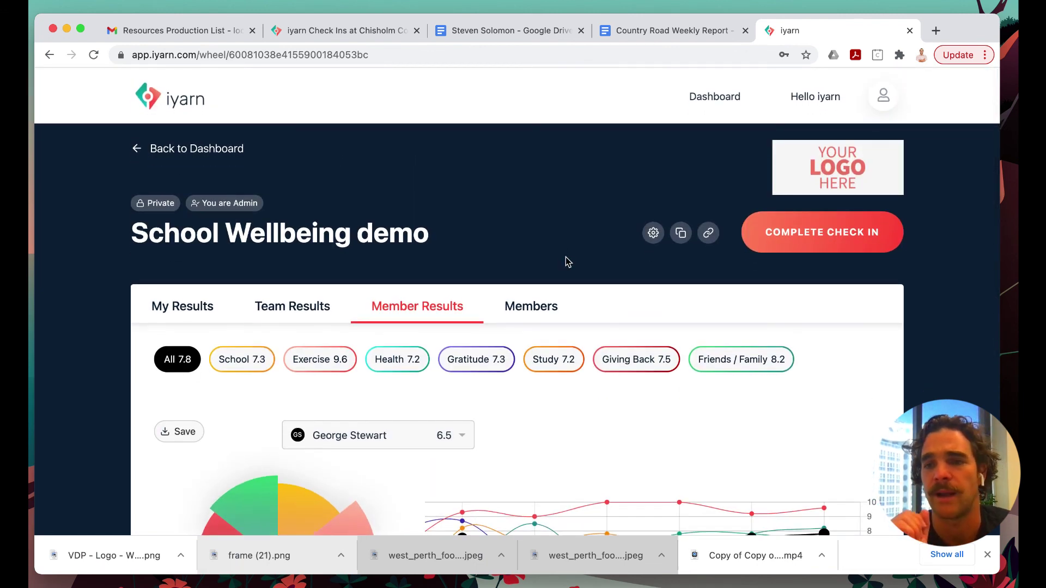